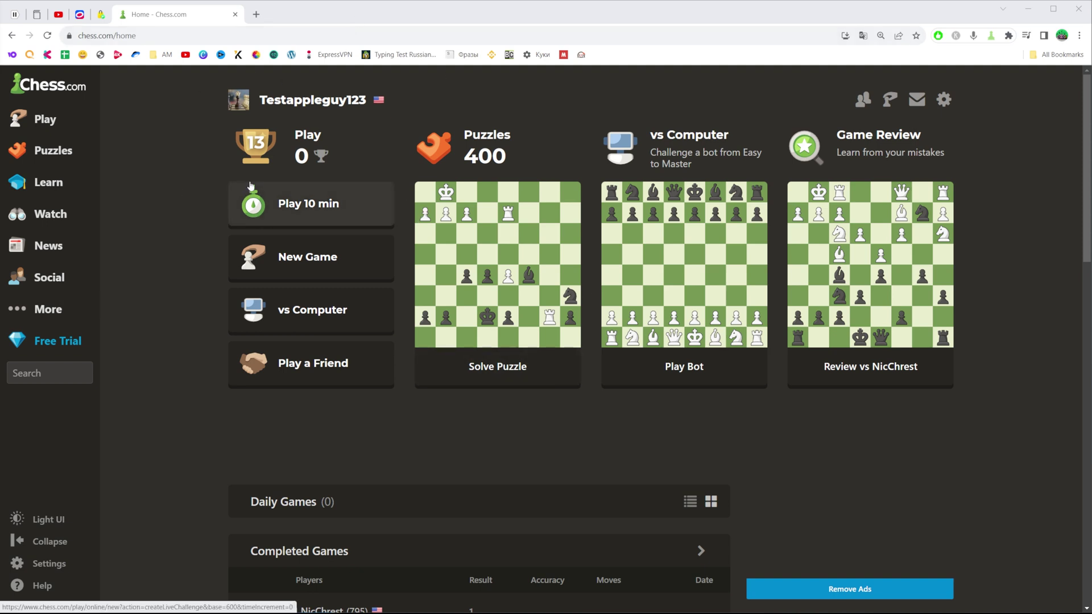
# Go to the Chess.com home page, open Play, and dismiss the 'Black Won' result popup
pyautogui.click(79, 35)
pyautogui.write('che')
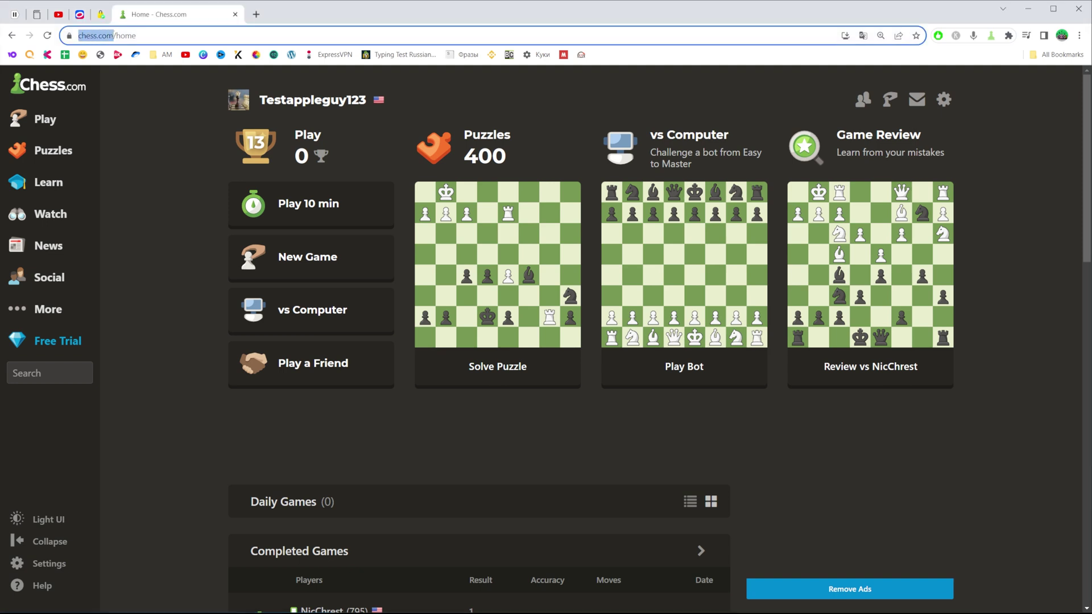
pyautogui.press('Return')
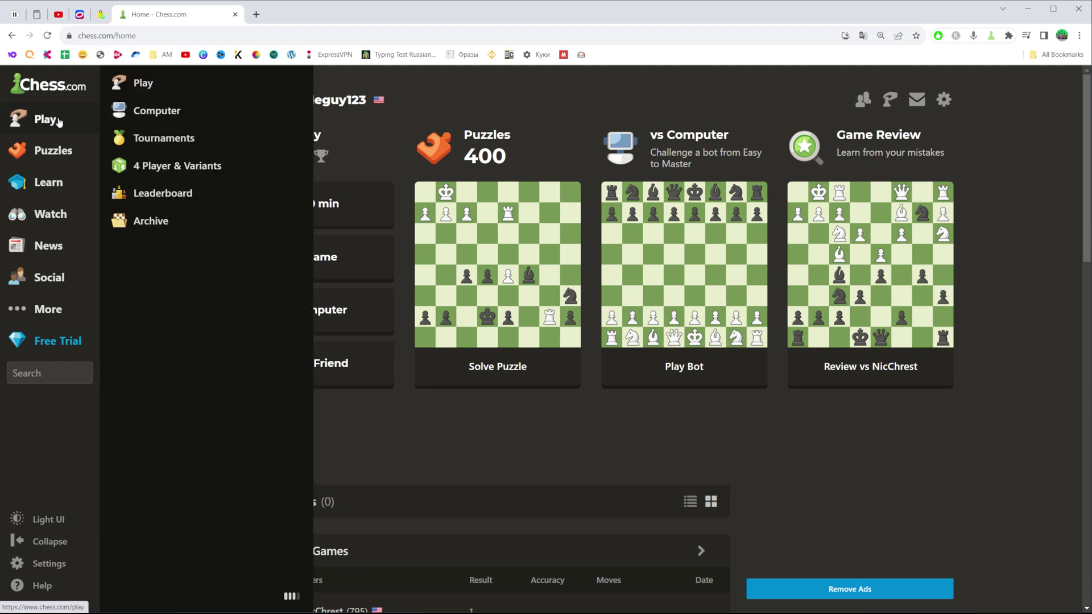
pyautogui.moveTo(44, 119)
pyautogui.click(145, 83)
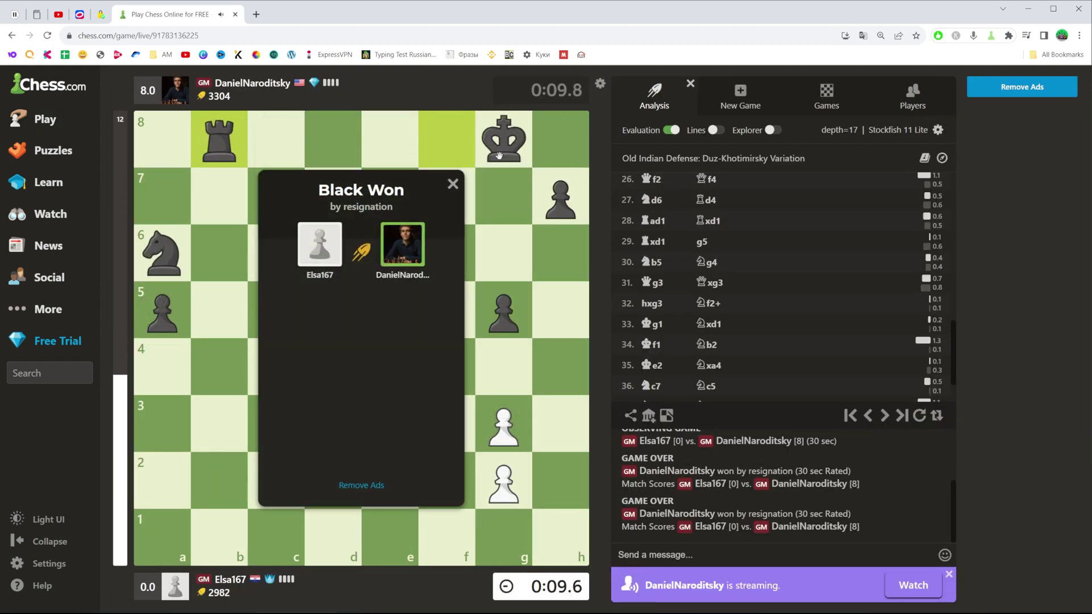
pyautogui.click(454, 184)
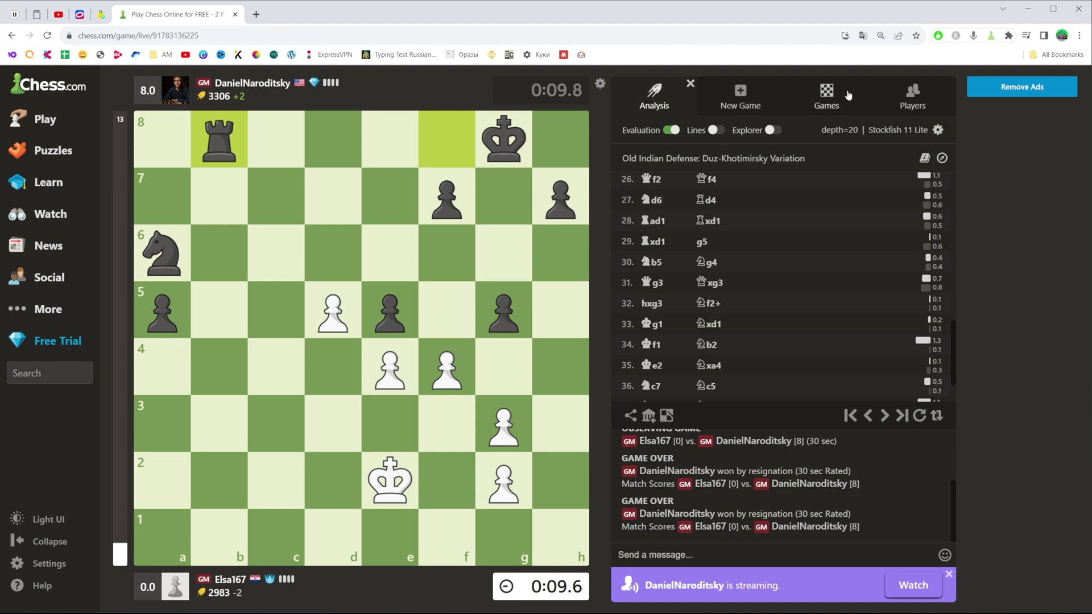
# Switch the right panel to the Games archive of recent 10-minute games
pyautogui.click(829, 94)
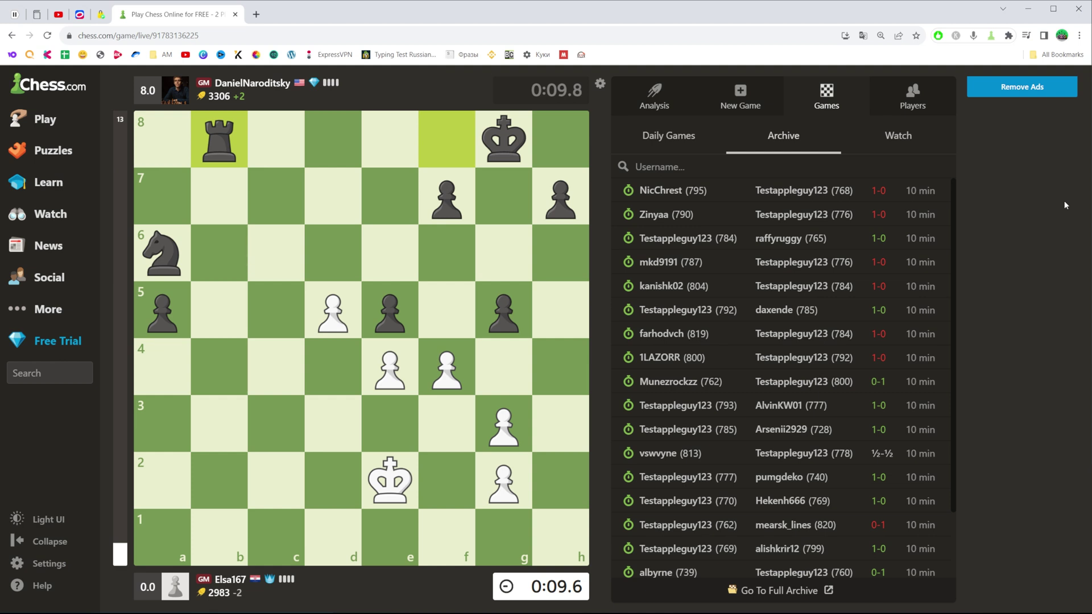
pyautogui.scroll(-3, 800, 350)
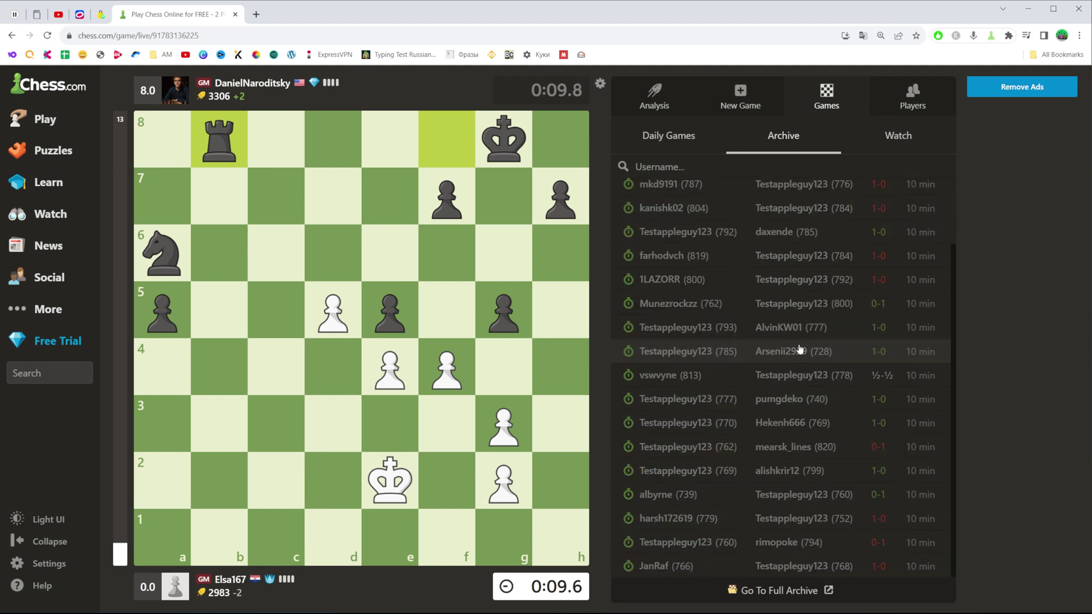
pyautogui.scroll(3, 799, 350)
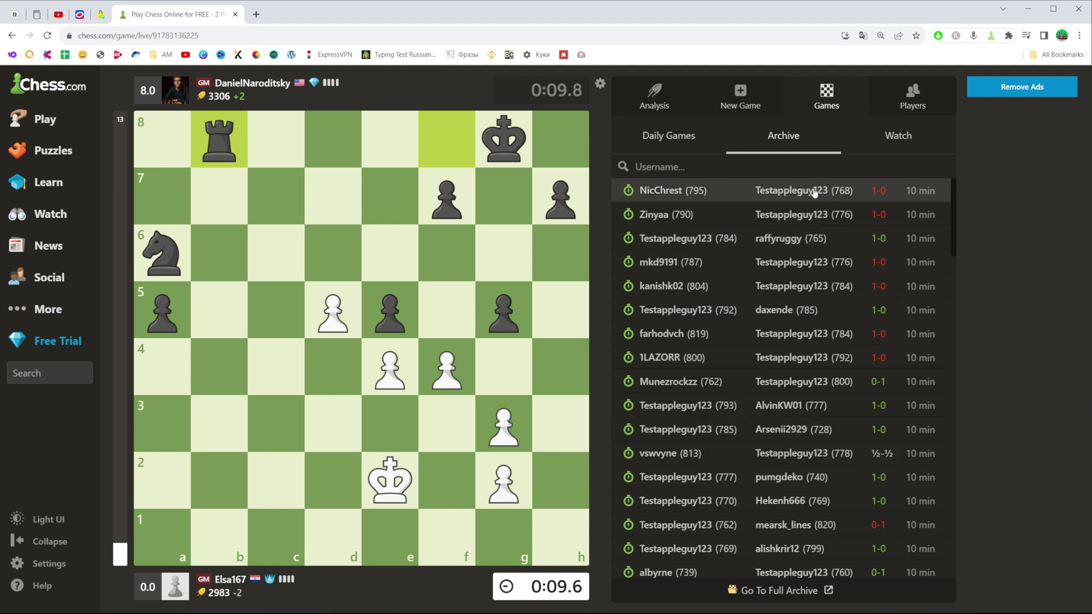
pyautogui.click(784, 407)
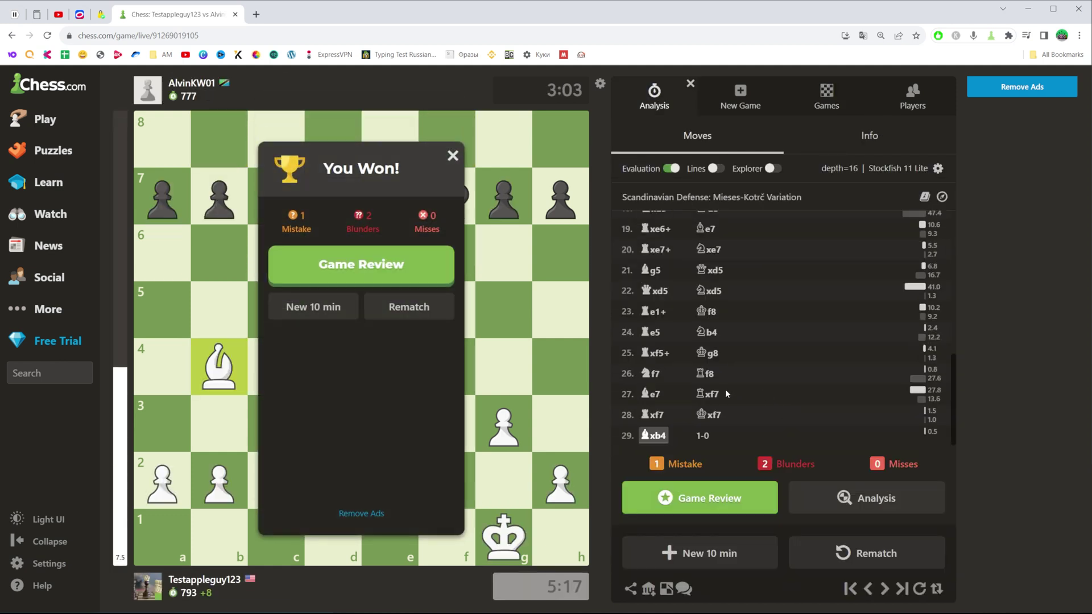
pyautogui.click(452, 155)
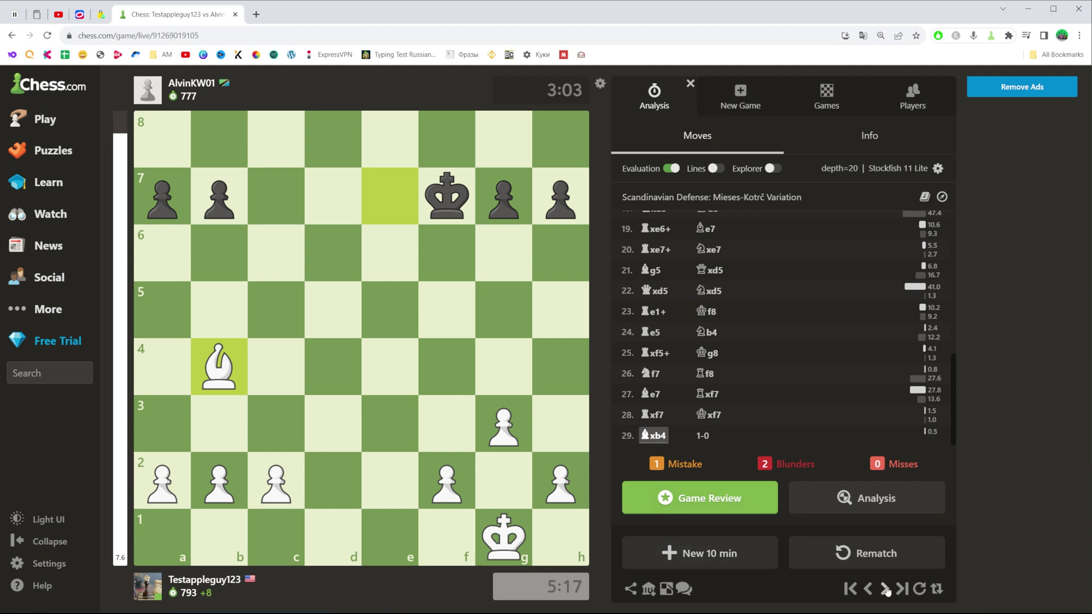
pyautogui.click(867, 589)
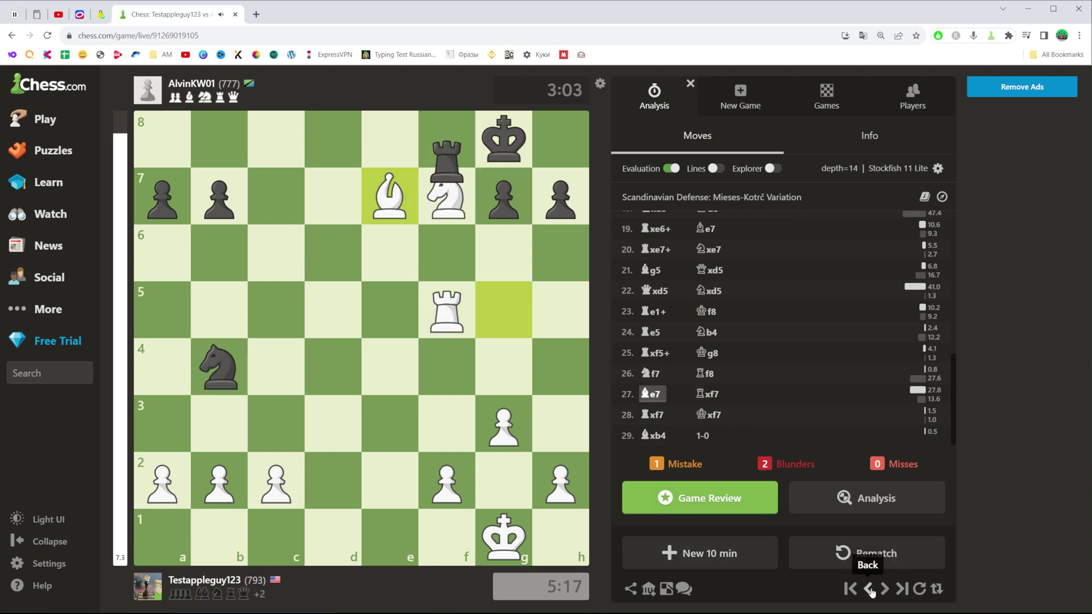
pyautogui.click(868, 589)
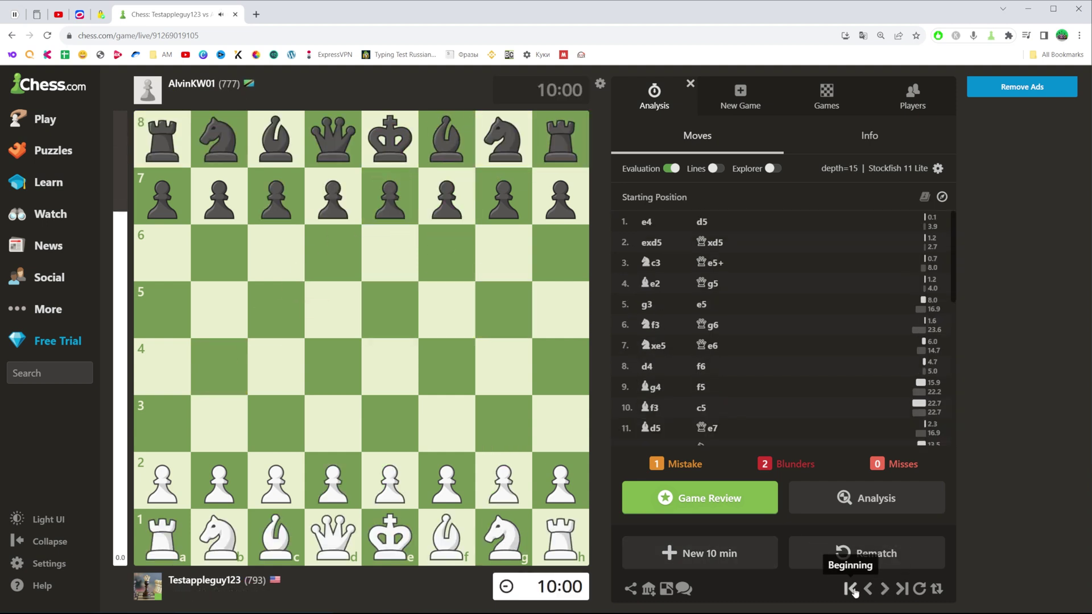
# Step forward through the game's opening moves one at a time
pyautogui.click(883, 588)
pyautogui.click(883, 588)
pyautogui.click(883, 588)
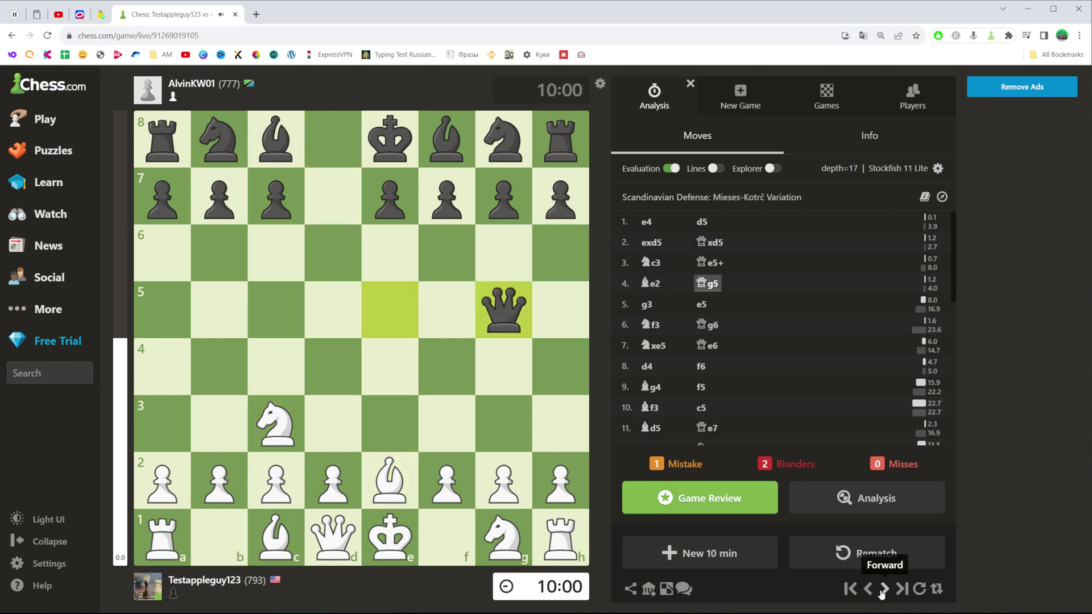
pyautogui.click(883, 588)
pyautogui.click(883, 589)
pyautogui.click(883, 589)
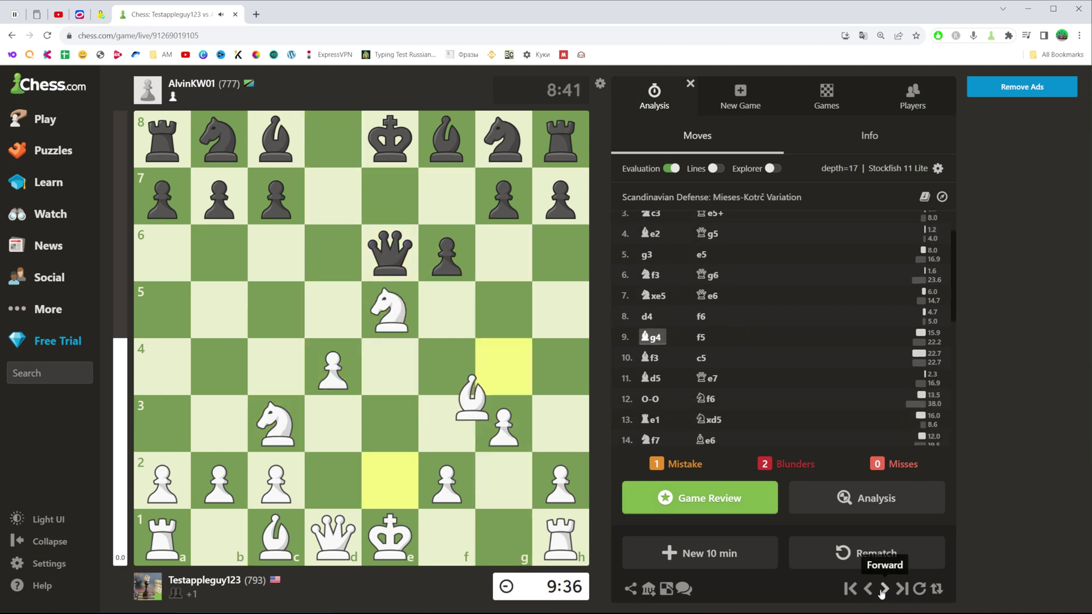